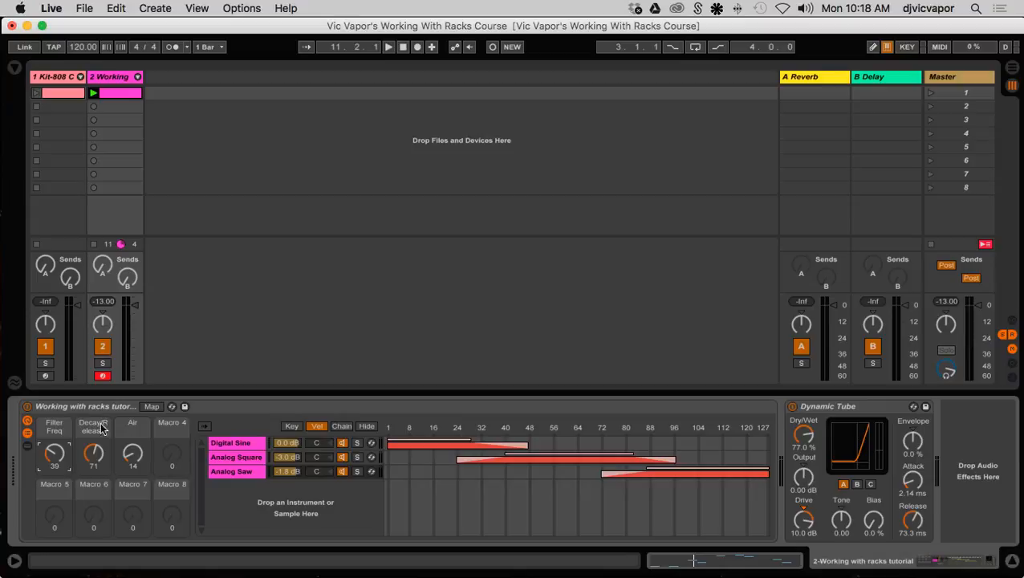
- Bring up the APC40mk2-large picture in Preview to examine the controller's layout, and return to Live
click(919, 536)
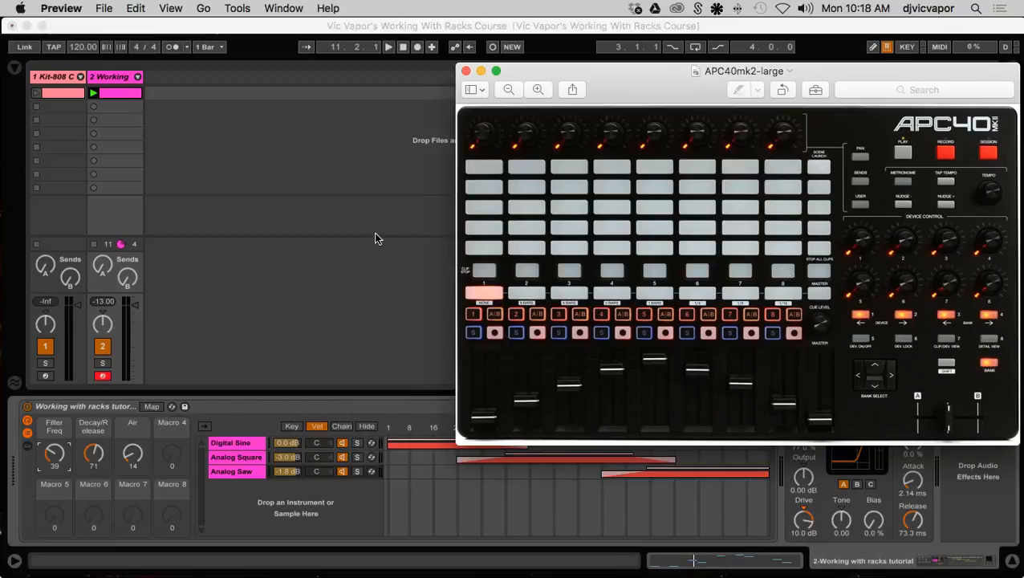
click(349, 28)
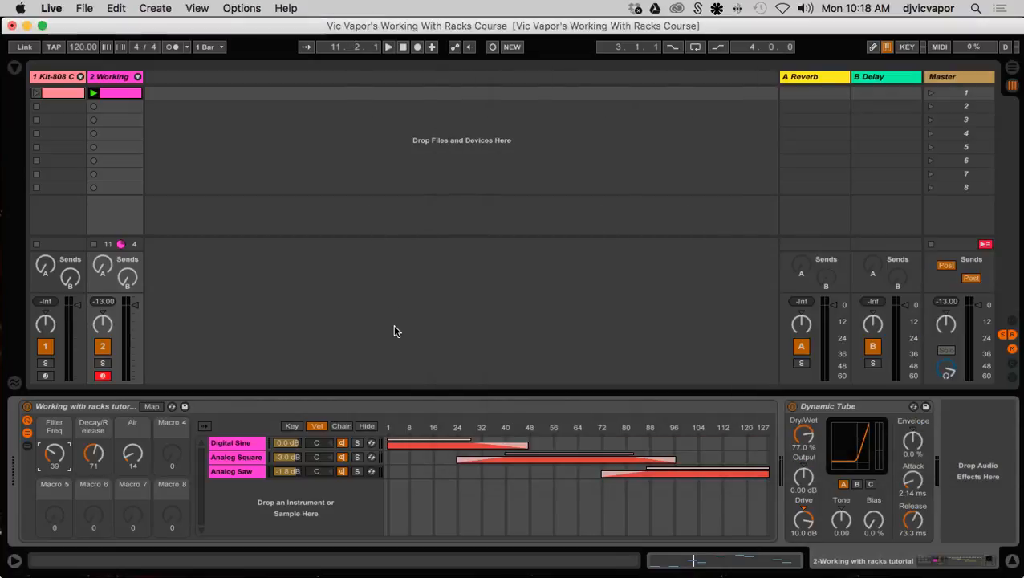
- Show the rack's chain select zones and try out the chain selector along the ruler, returning it to 0
click(341, 426)
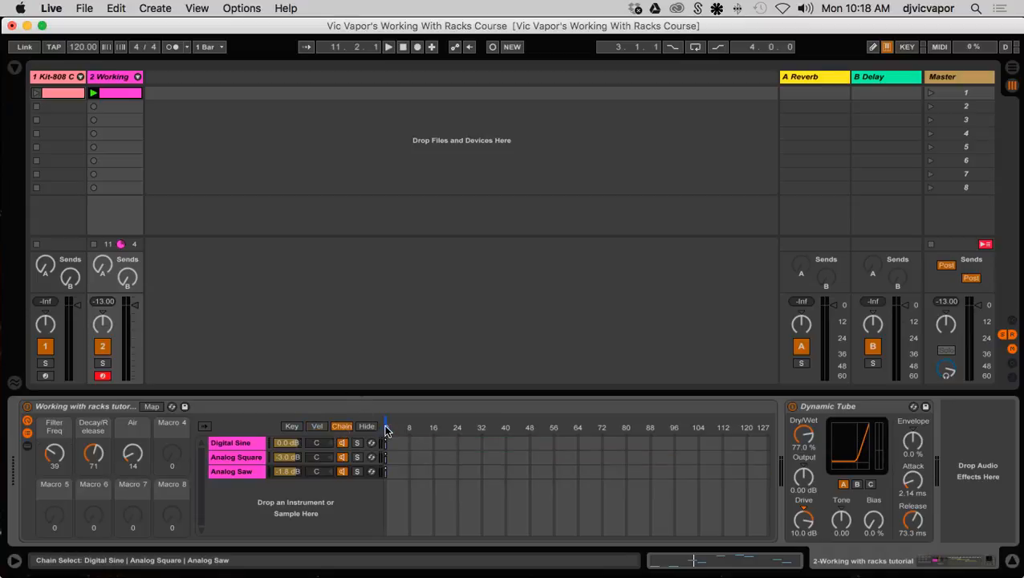
mouse_move(386, 420)
mouse_down()
mouse_move(418, 420)
mouse_move(386, 421)
mouse_up()
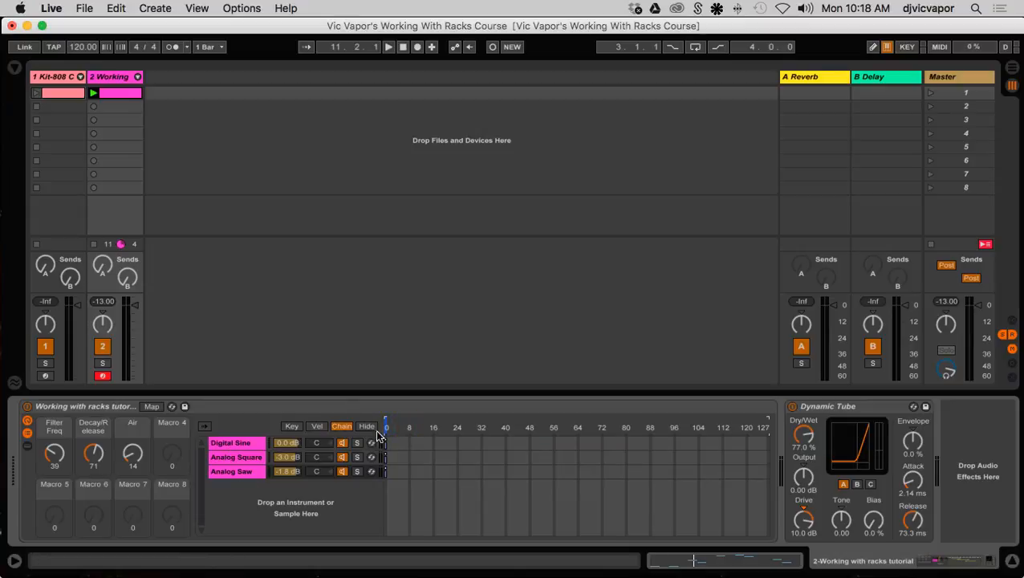
drag(386, 420, 418, 421)
drag(394, 421, 397, 444)
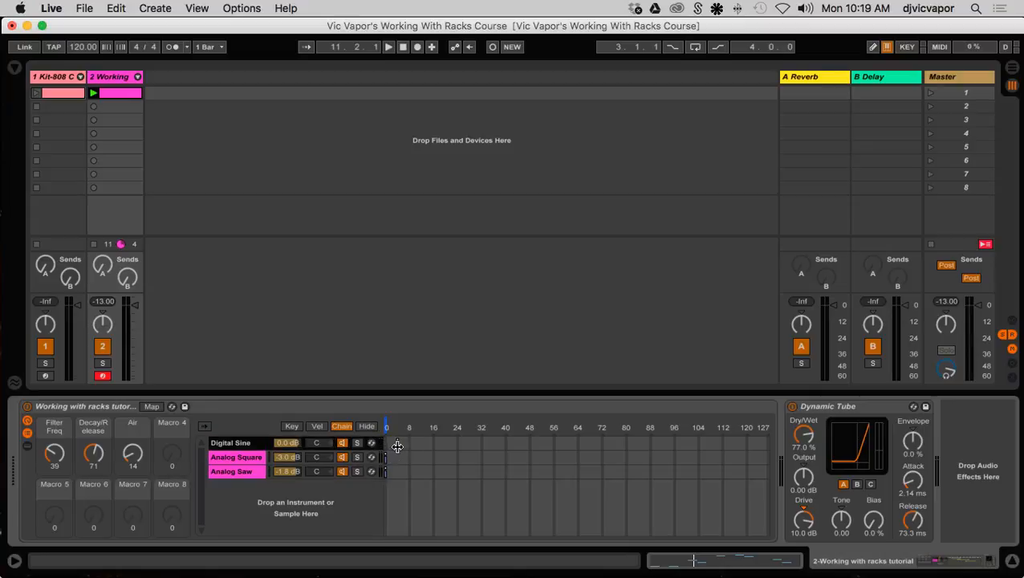
- Lay out consecutive chain zones: Digital Sine from 0 to about 39, Analog Square about 40 to 81, Analog Saw ending about 112
mouse_move(397, 447)
mouse_down()
mouse_move(407, 445)
mouse_move(386, 443)
mouse_up()
drag(386, 443, 503, 441)
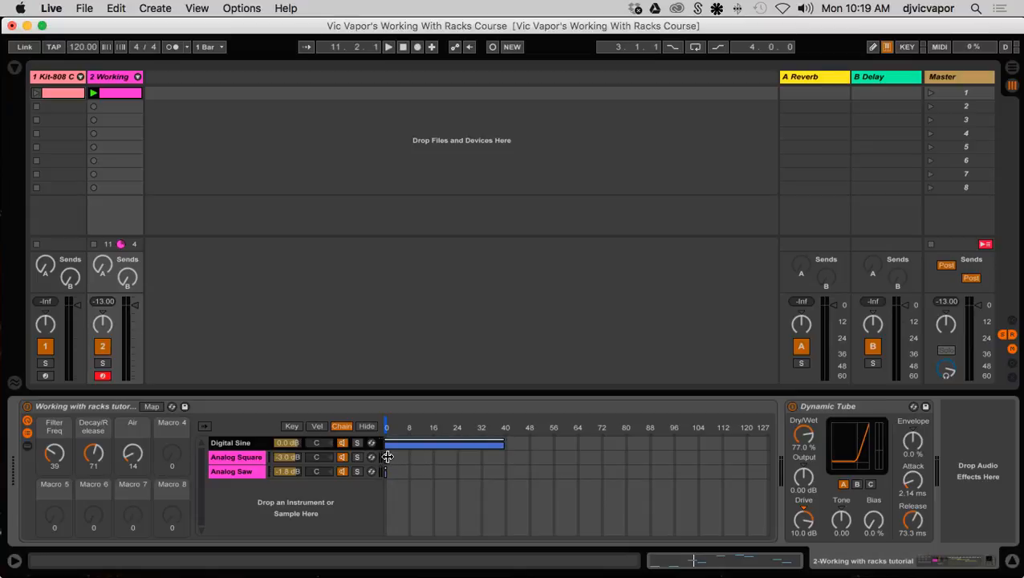
drag(385, 457, 593, 452)
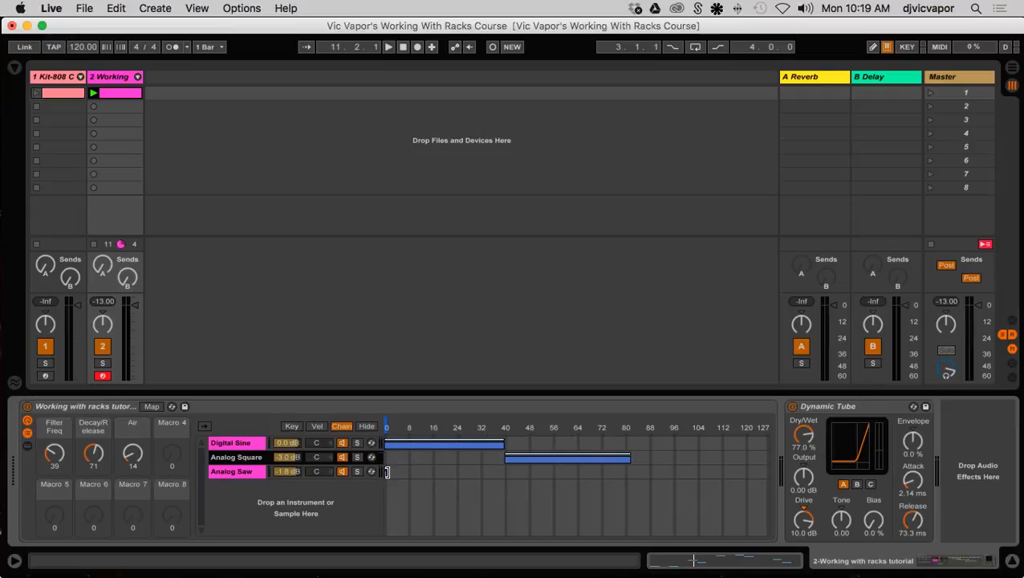
drag(386, 472, 723, 473)
- Shift the Analog Saw zone up to 127, extend the Analog Square zone towards it, and distribute the ranges equally
right_click(596, 469)
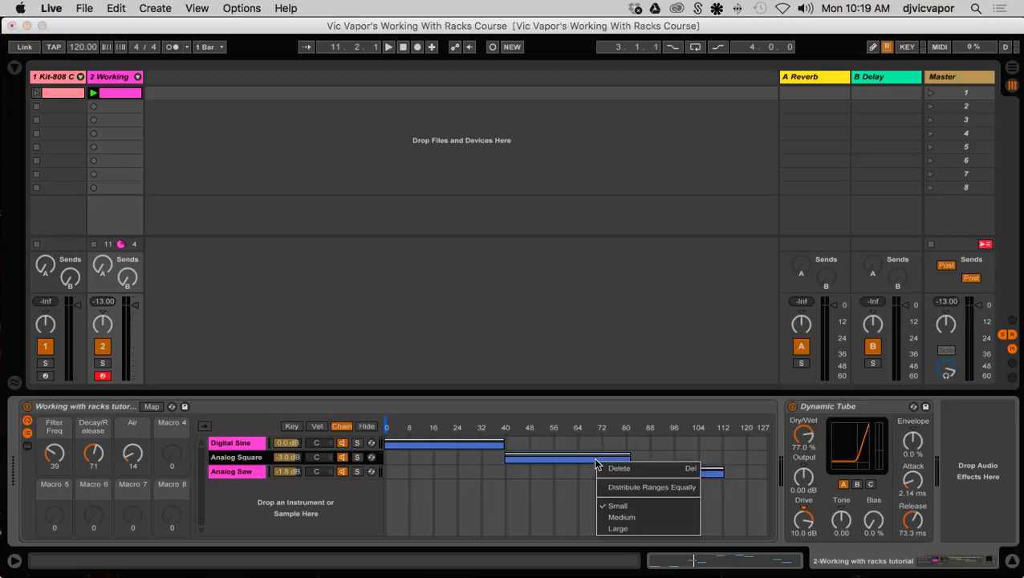
click(609, 485)
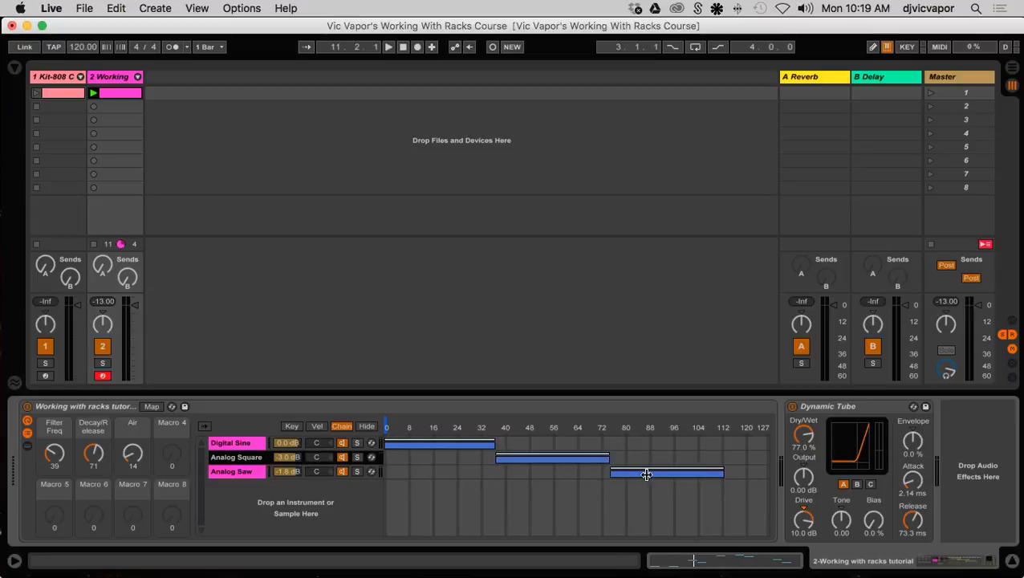
drag(643, 473, 672, 472)
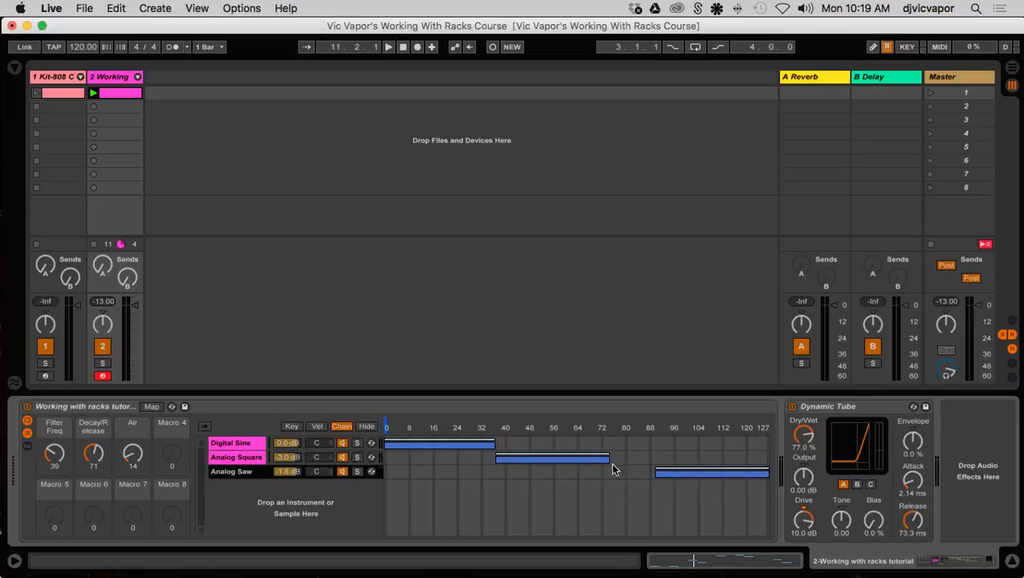
drag(609, 460, 647, 462)
right_click(481, 445)
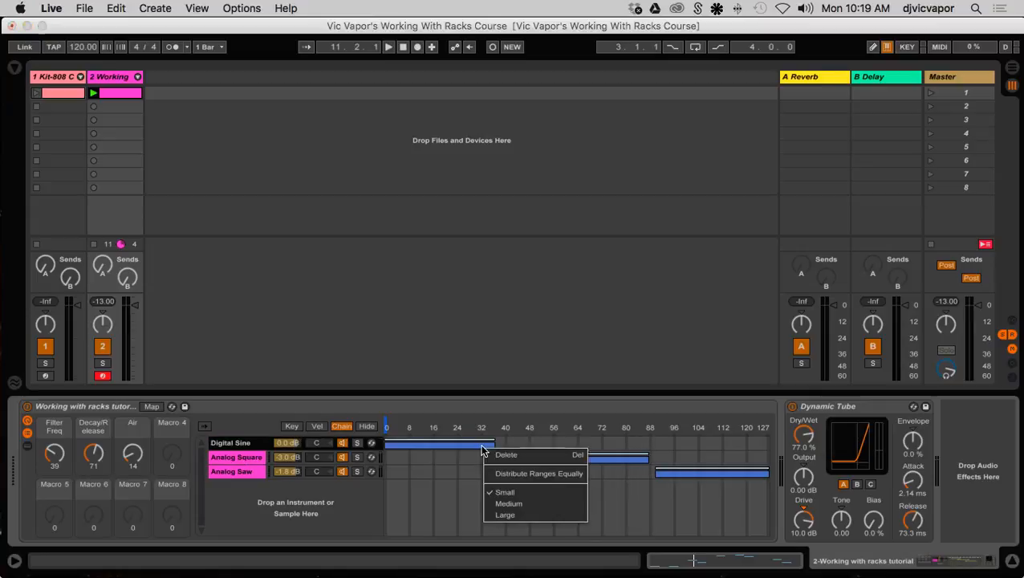
click(493, 473)
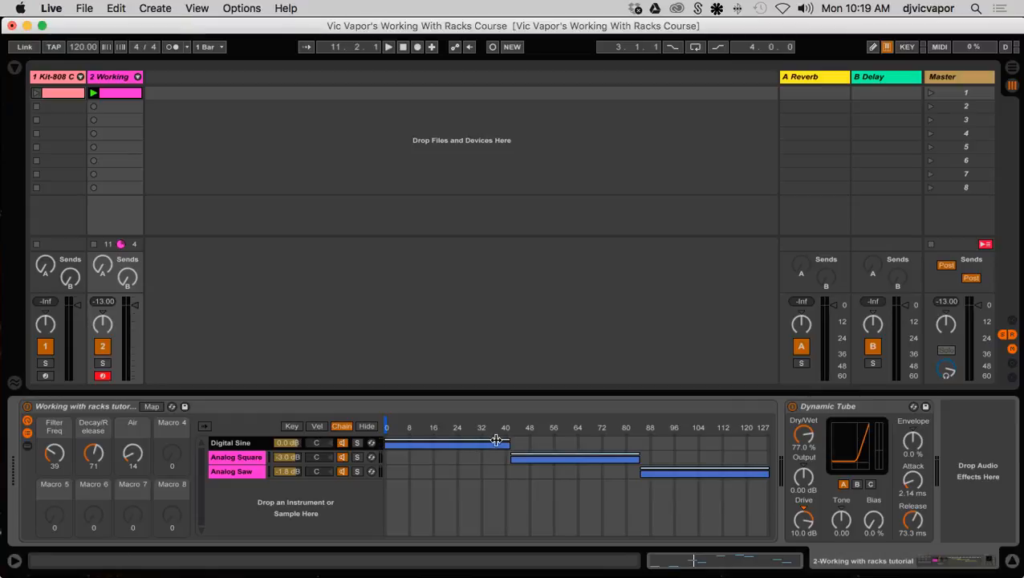
- Overlap and crossfade the zones: Digital Sine to about 58, Analog Square about 33 to 84, Analog Saw from about 62
drag(506, 437, 454, 435)
drag(512, 451, 549, 451)
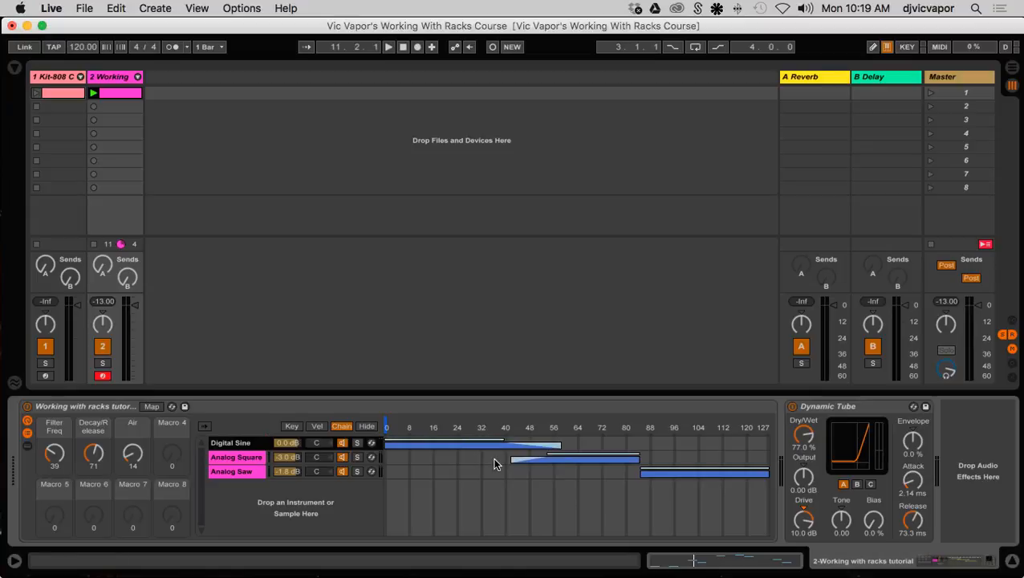
drag(511, 460, 488, 460)
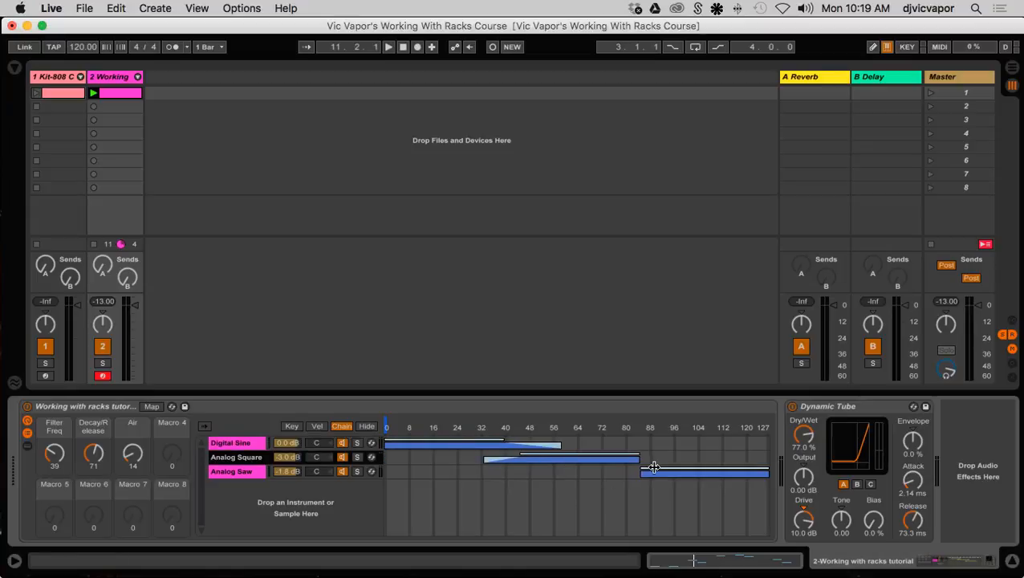
drag(639, 473, 564, 454)
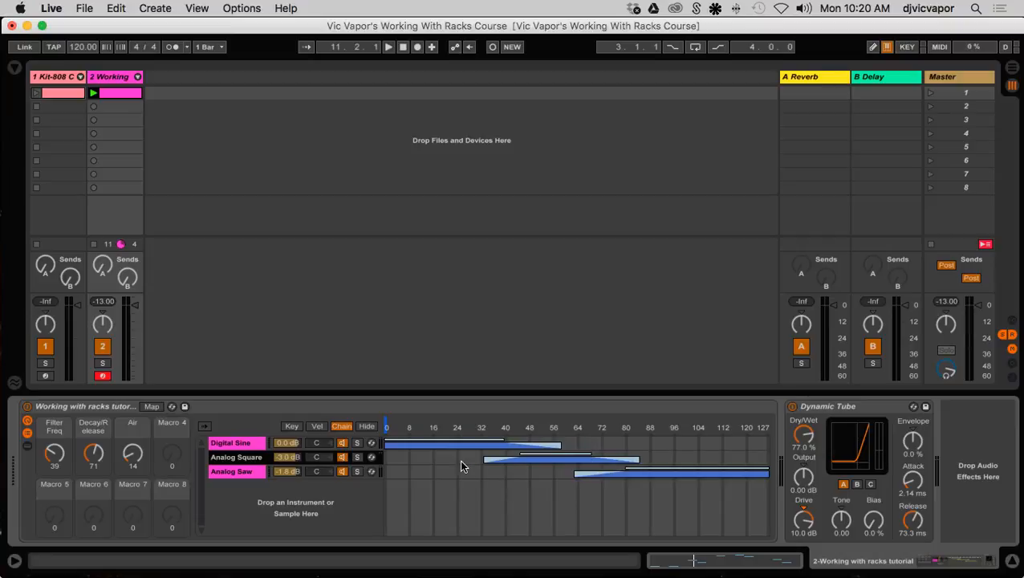
- Map the chain selector to Macro 4 and sweep that macro up to 127 and back to 0
click(386, 428)
mouse_move(433, 427)
mouse_down()
mouse_move(594, 427)
mouse_move(433, 427)
mouse_up()
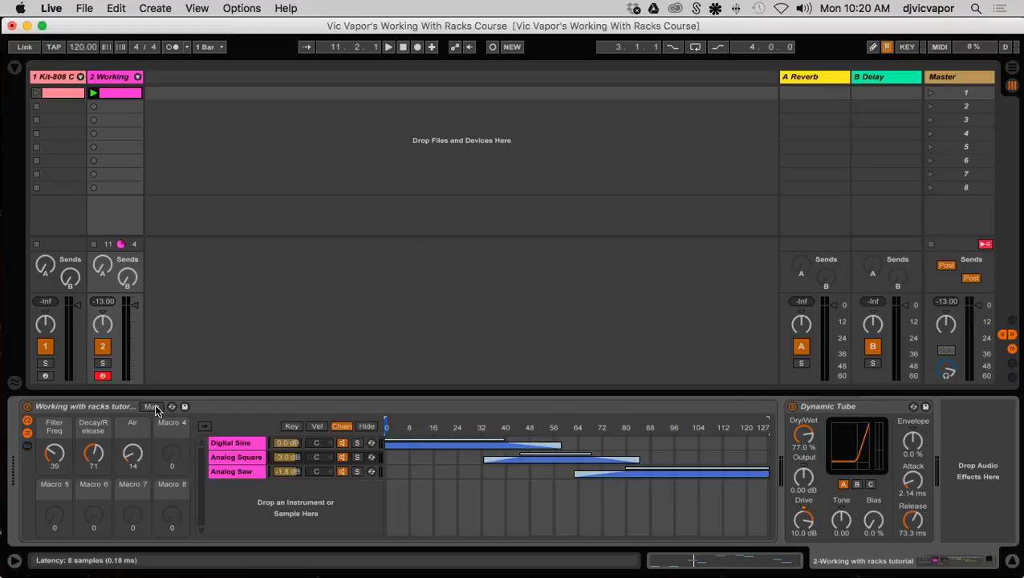
click(152, 406)
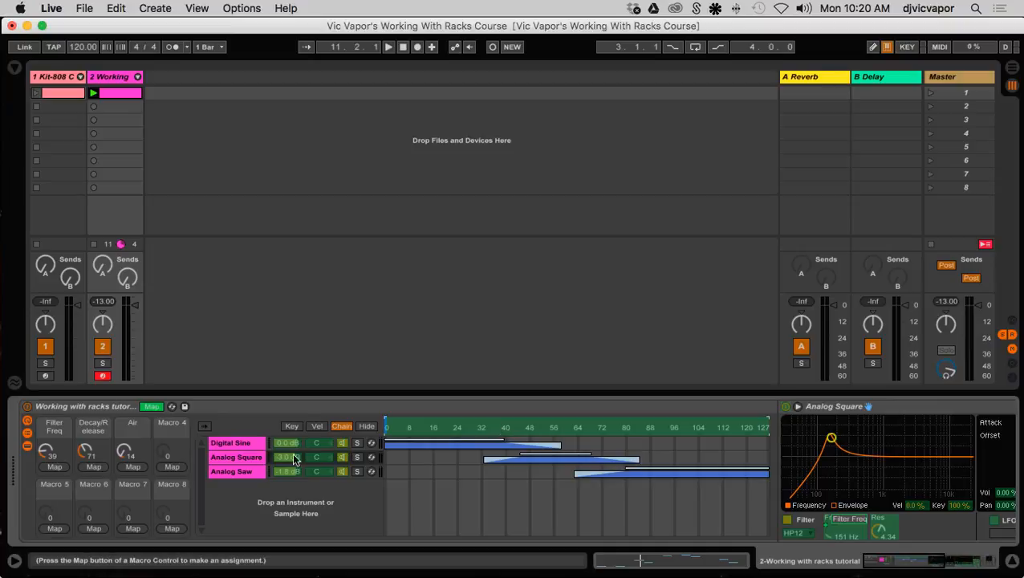
click(178, 468)
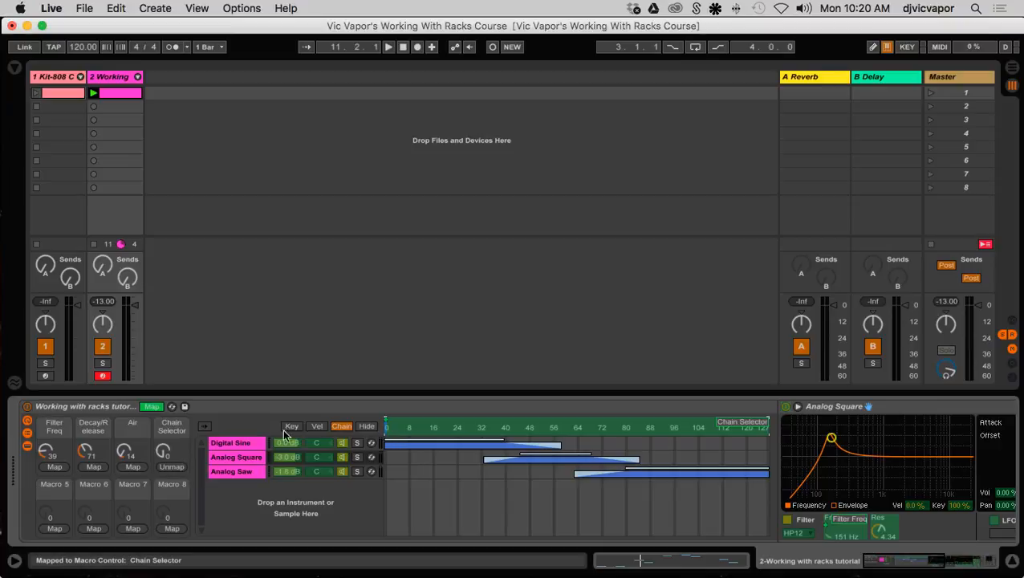
click(150, 406)
drag(171, 453, 172, 402)
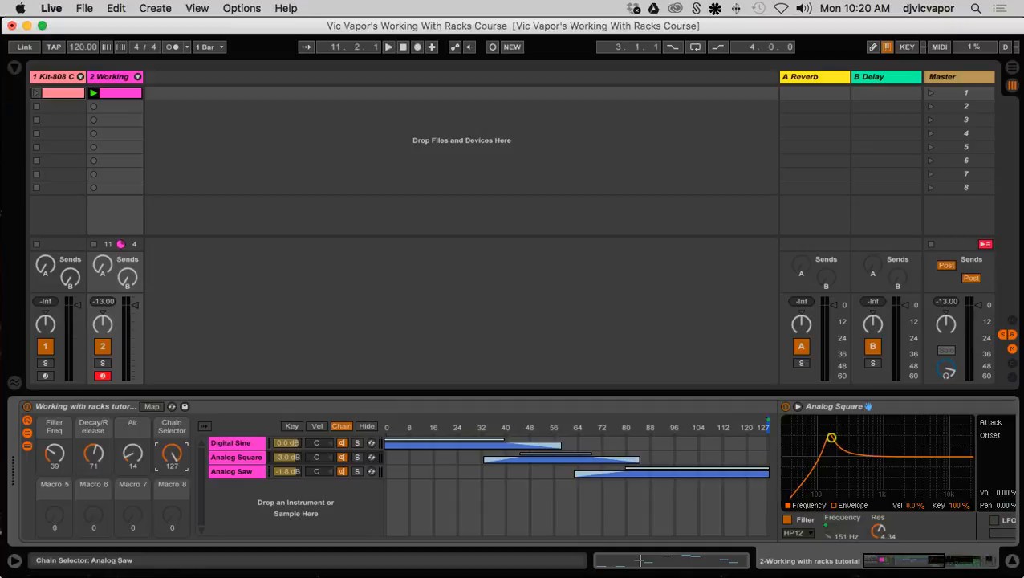
drag(172, 454, 171, 485)
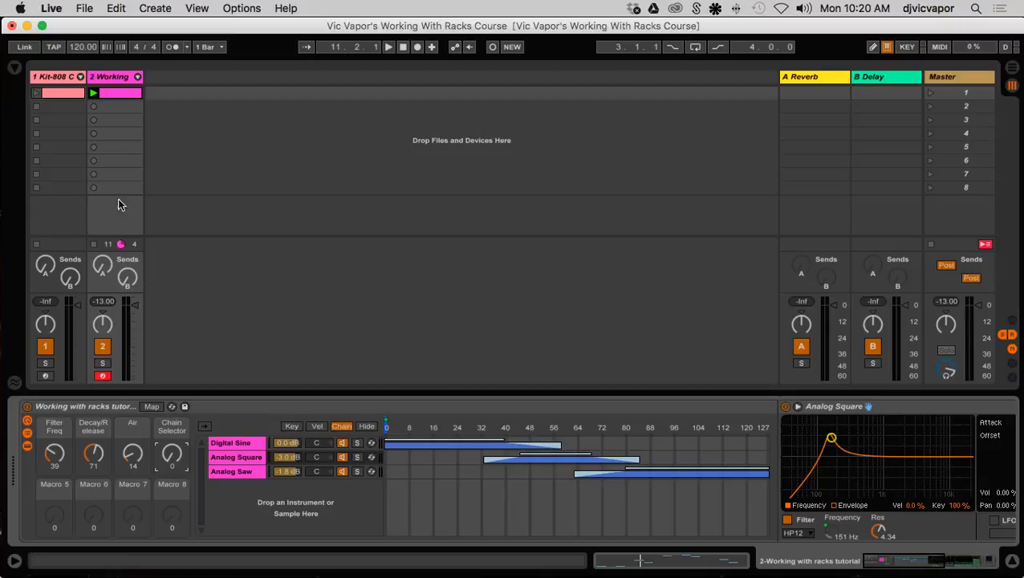
- Play the clip on track 2, select the Digital Sine chain, and raise the Chain Selector macro to 66
click(93, 95)
key(XF86AudioRaiseVolume)
mouse_move(172, 454)
mouse_down()
mouse_move(172, 415)
mouse_move(172, 454)
mouse_up()
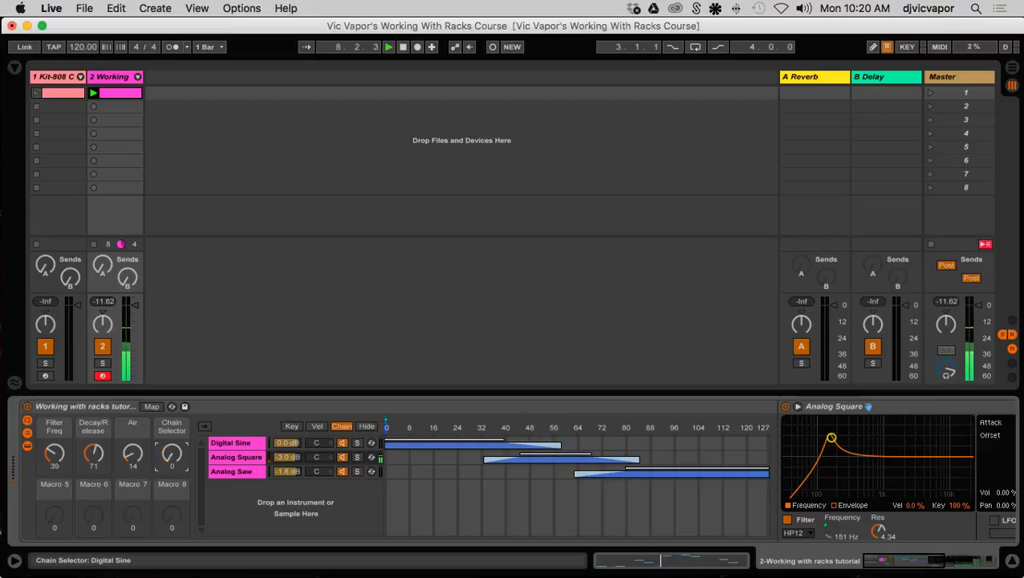
click(240, 445)
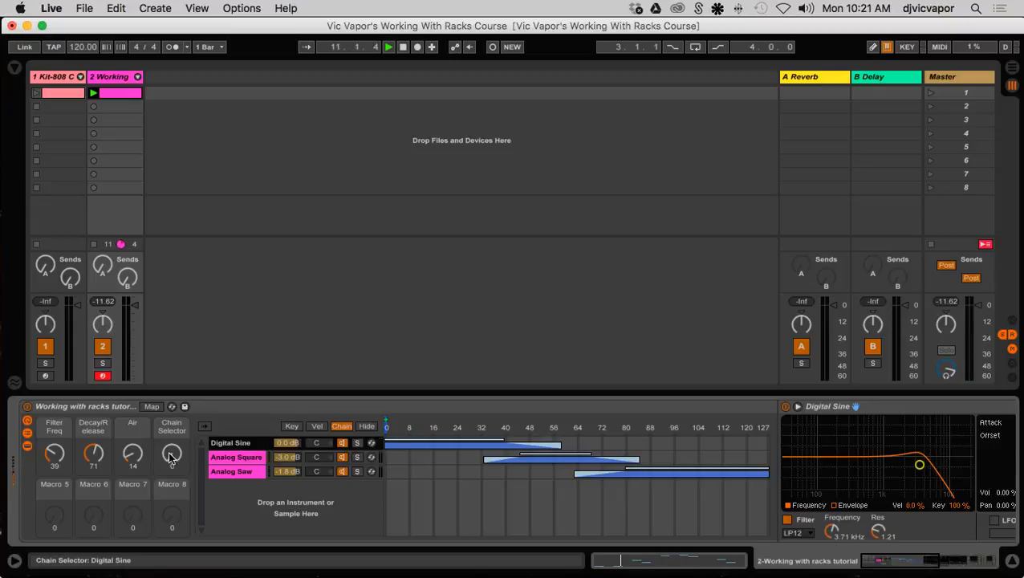
mouse_move(172, 455)
mouse_down()
mouse_move(171, 372)
mouse_move(172, 411)
mouse_up()
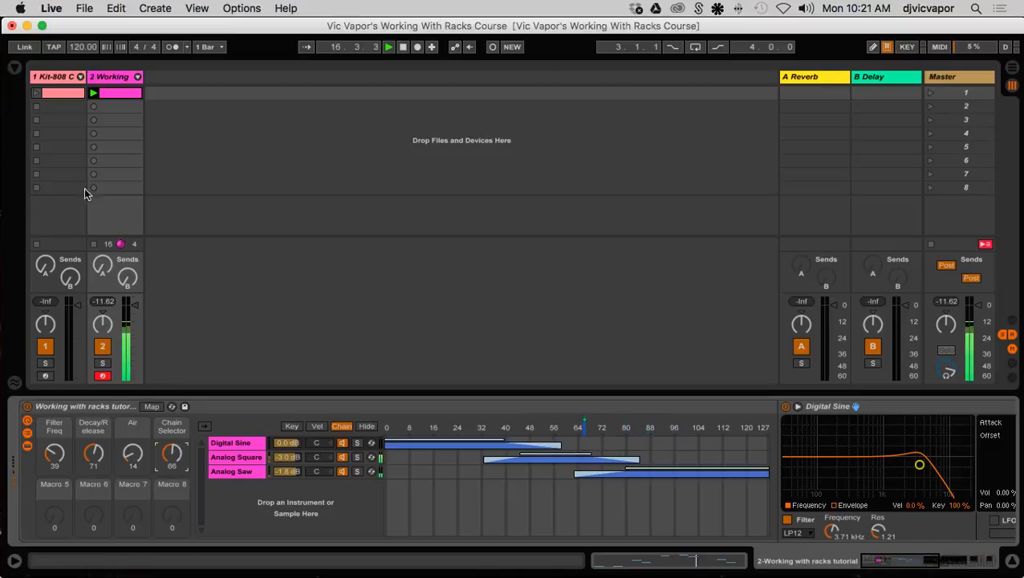
- Open the track 2 clip's notes unfolded across the full pitch range and shorten the C#1 note to about half its length
double_click(113, 93)
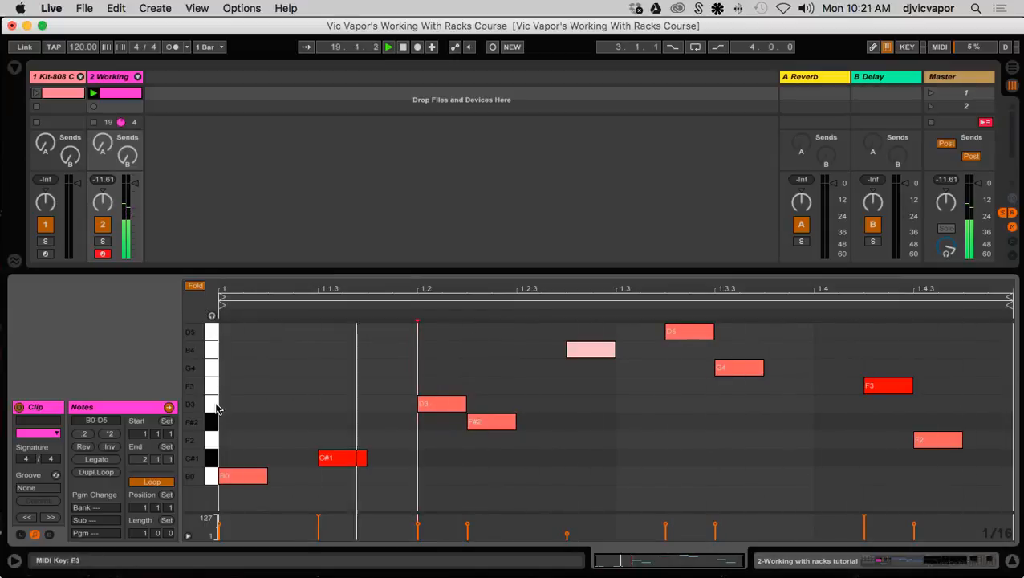
click(198, 286)
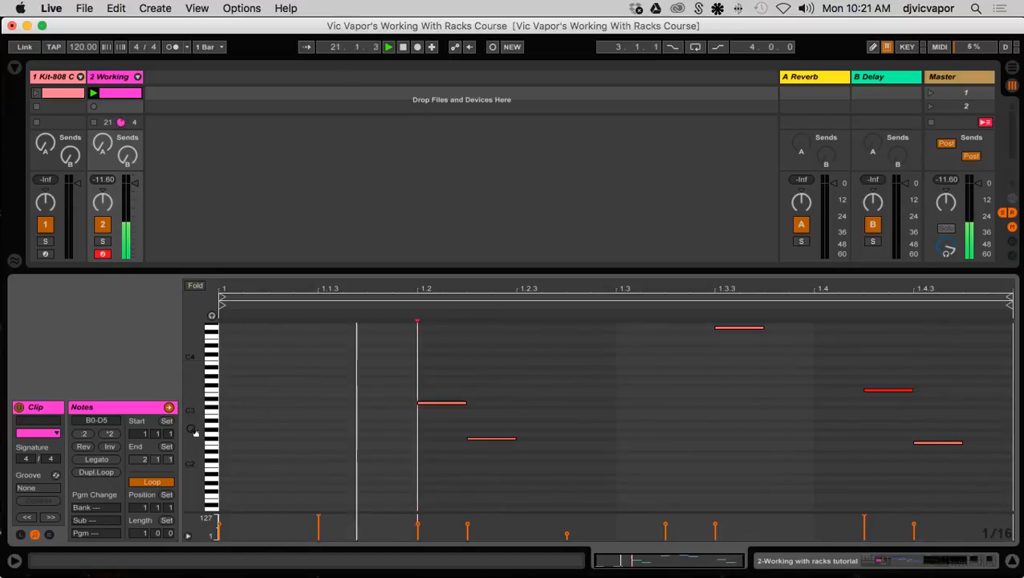
drag(193, 434, 157, 433)
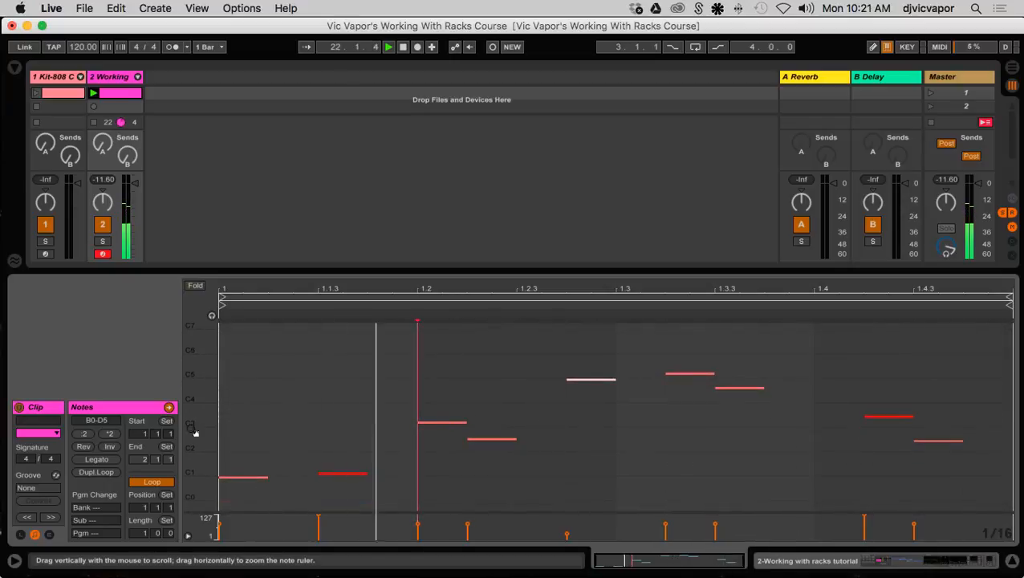
click(362, 474)
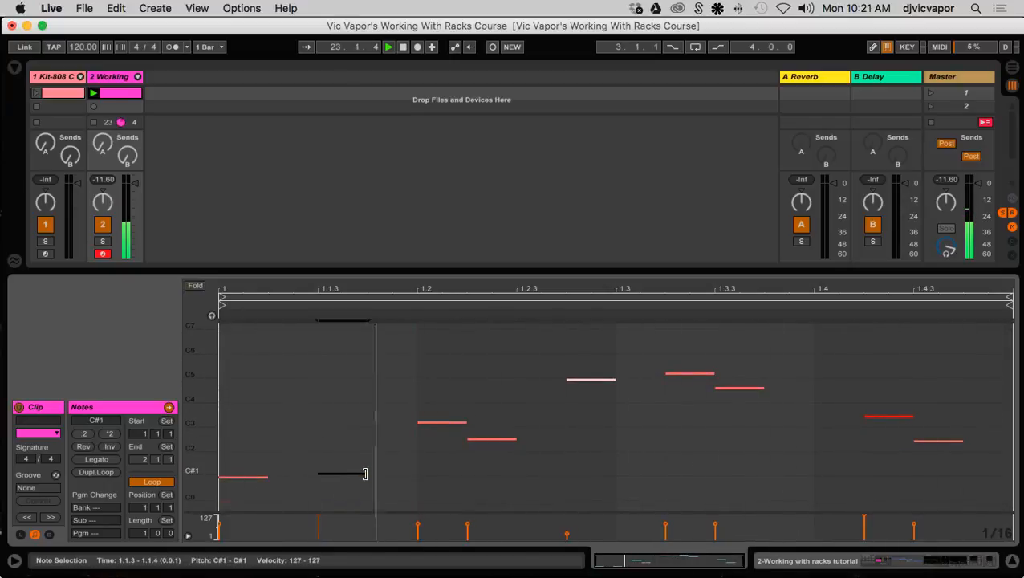
drag(363, 475, 335, 474)
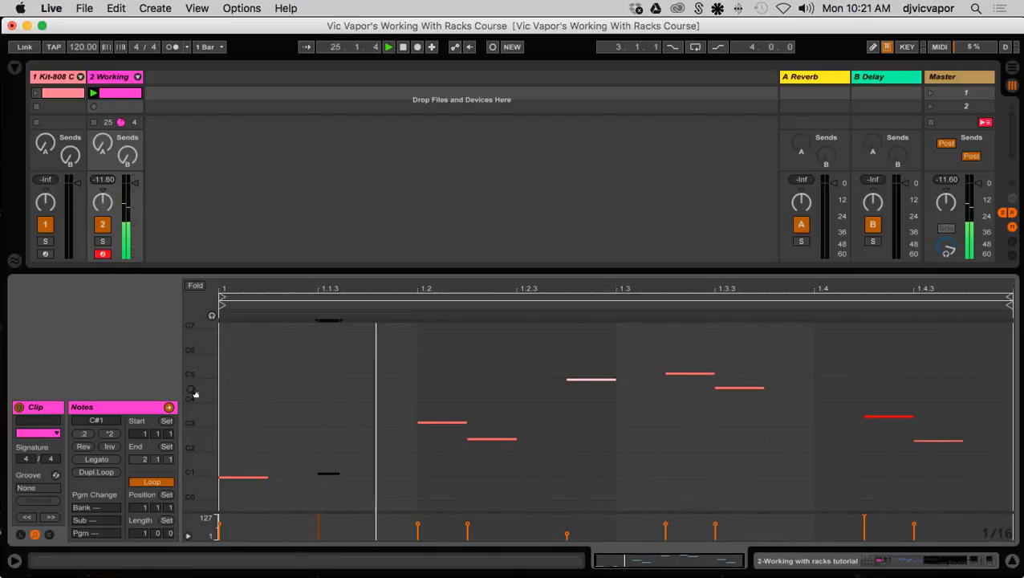
- Add sixteenth notes to the clip: A#4 at 1.1.3, a higher note at 1.1.4, E4 at 1.2.2 and D3 at 1.3.1
drag(196, 395, 212, 396)
click(318, 378)
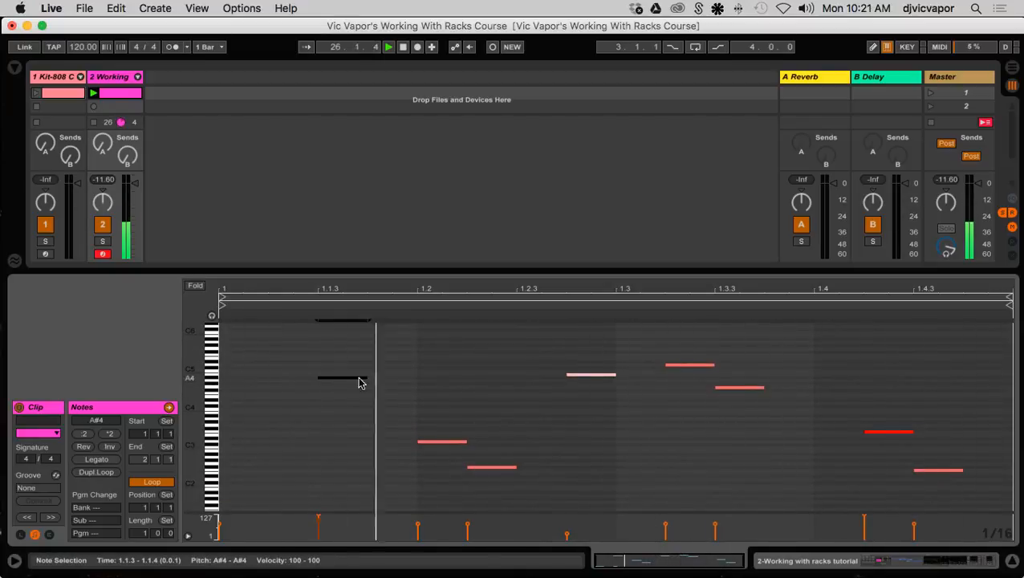
click(409, 347)
click(477, 396)
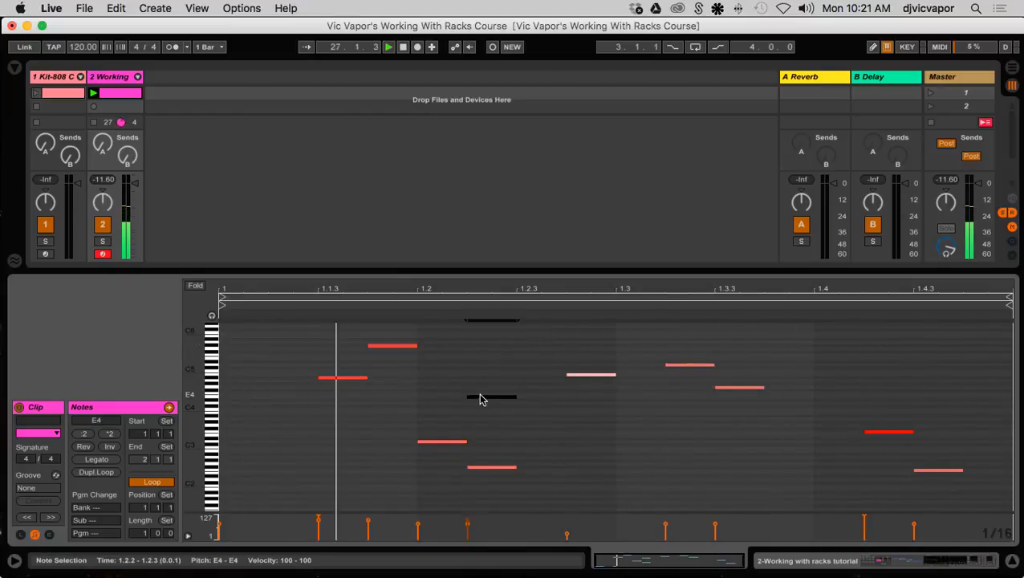
click(640, 442)
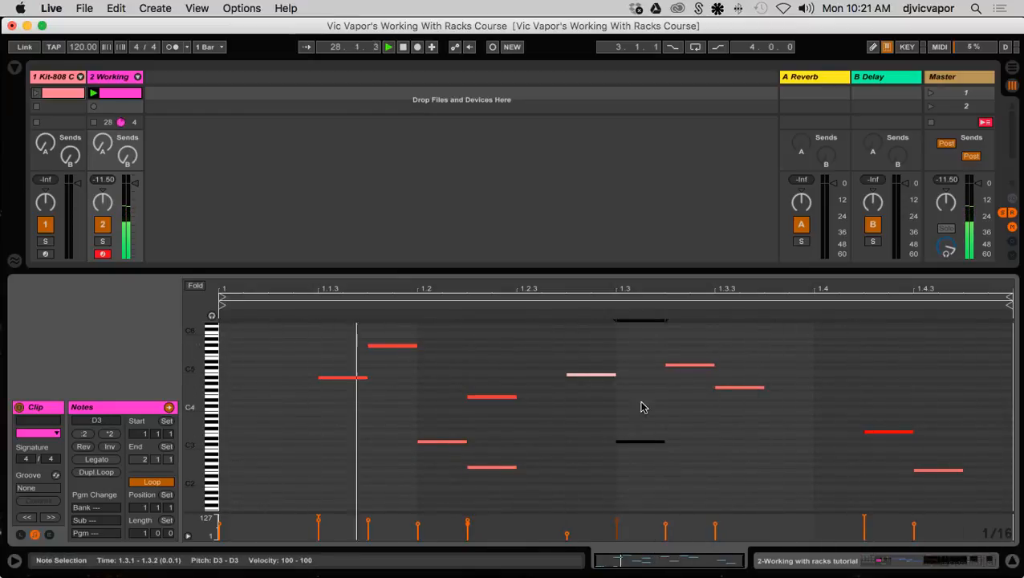
- Add sixteenth notes A0 at 1.3.3, G#1 at 1.3.4, F-1 at 1.4.2 and A5 at 1.4.4 to the clip
scroll(642, 401, down, 5)
click(720, 406)
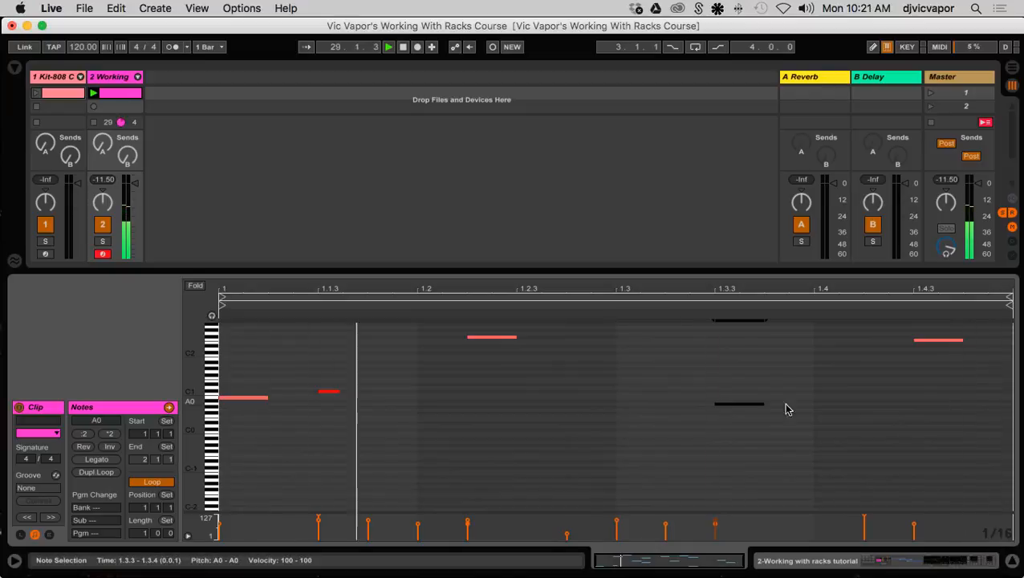
click(797, 369)
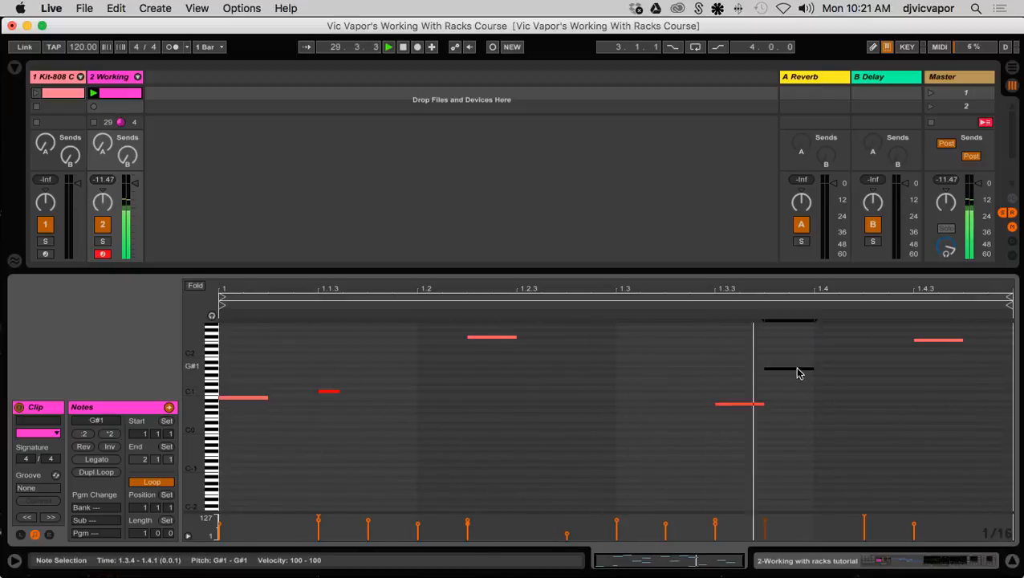
click(870, 454)
scroll(849, 426, up, 5)
scroll(850, 419, up, 1)
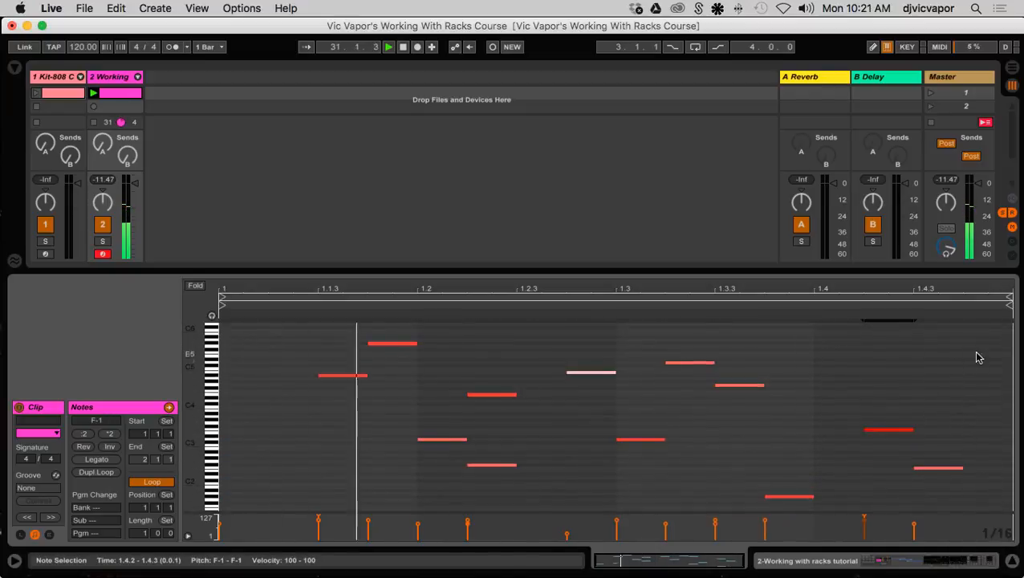
double_click(965, 341)
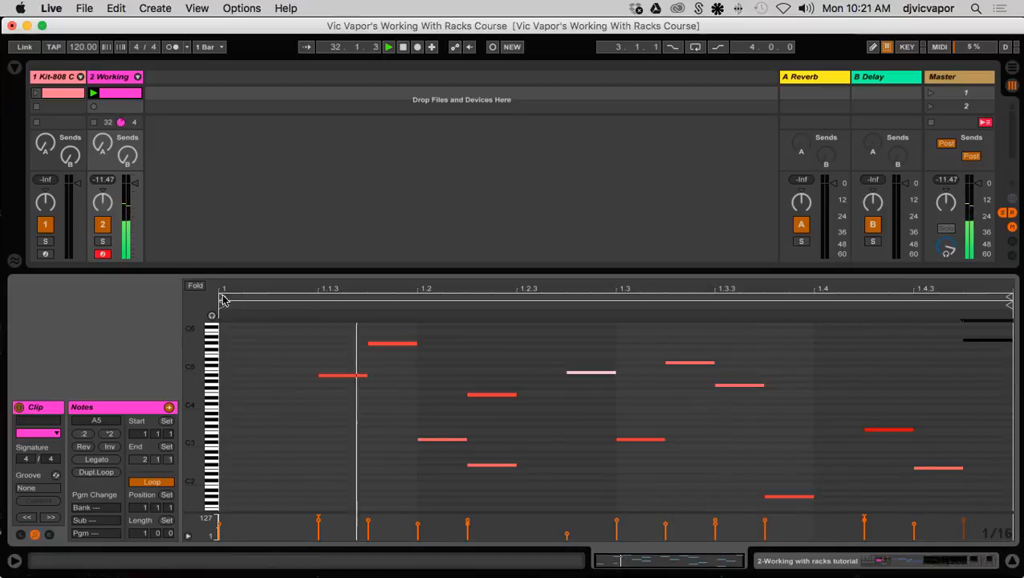
- Fold the clip's note display to the used pitches, then shrink the editor area and show track 2's instrument rack
key(f)
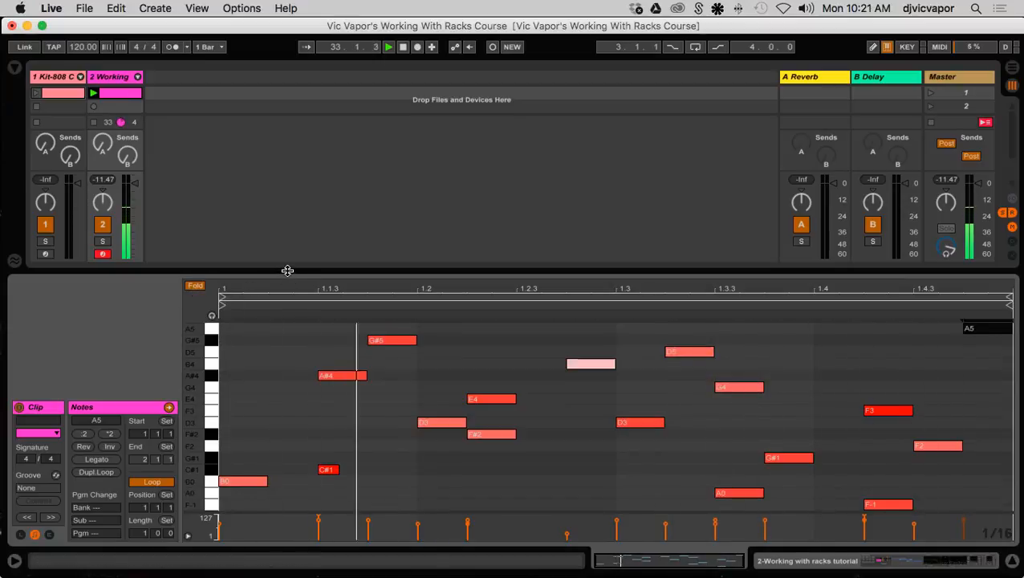
drag(287, 270, 274, 354)
click(102, 77)
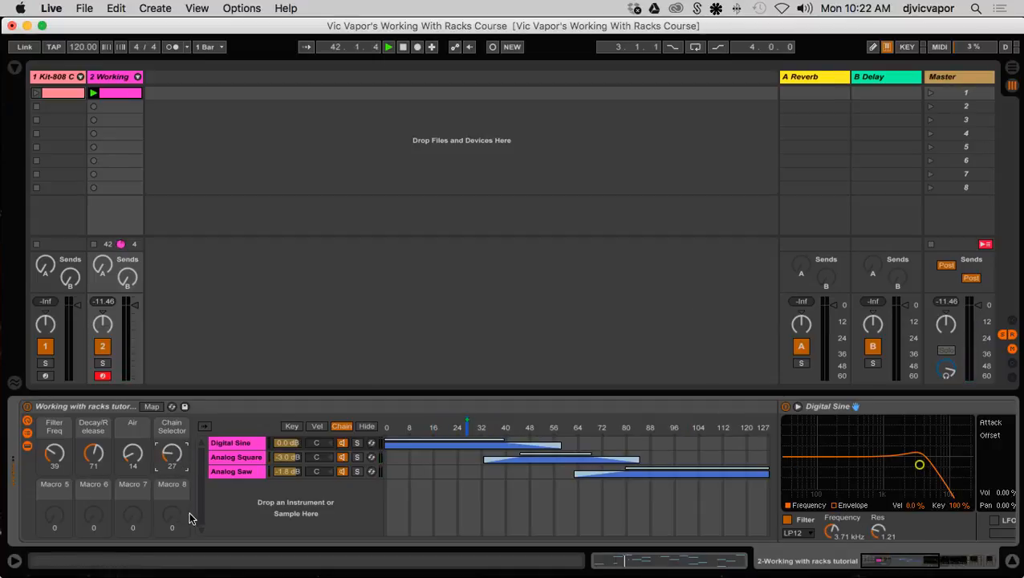
- Adjust the rack macros during playback: Filter Freq to 75, Decay/Release to 22, Air to 38 and Chain Selector to 62
mouse_move(168, 458)
mouse_down()
mouse_move(168, 425)
mouse_move(151, 464)
mouse_move(133, 448)
mouse_move(133, 430)
mouse_move(129, 456)
mouse_move(94, 466)
mouse_move(93, 478)
mouse_up()
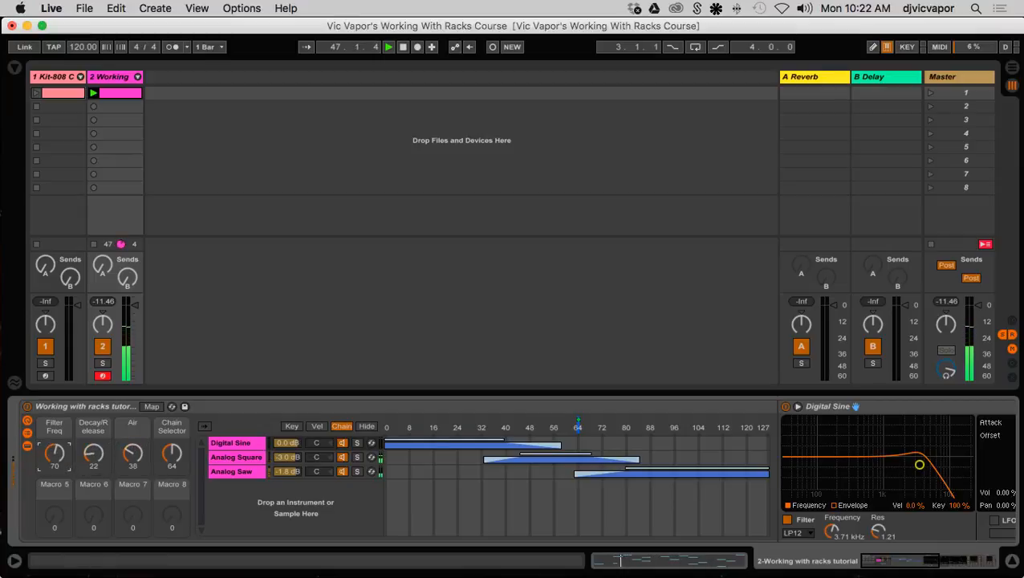
mouse_move(172, 453)
mouse_down()
mouse_move(171, 468)
mouse_move(172, 454)
mouse_up()
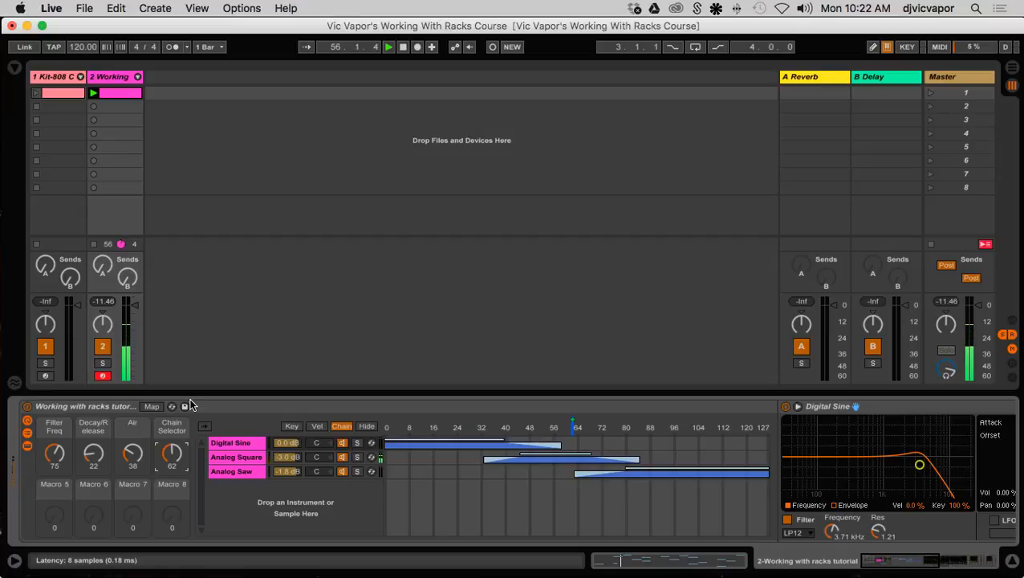
- Switch to the OBS window from the overview of open windows
key(ctrl+Up)
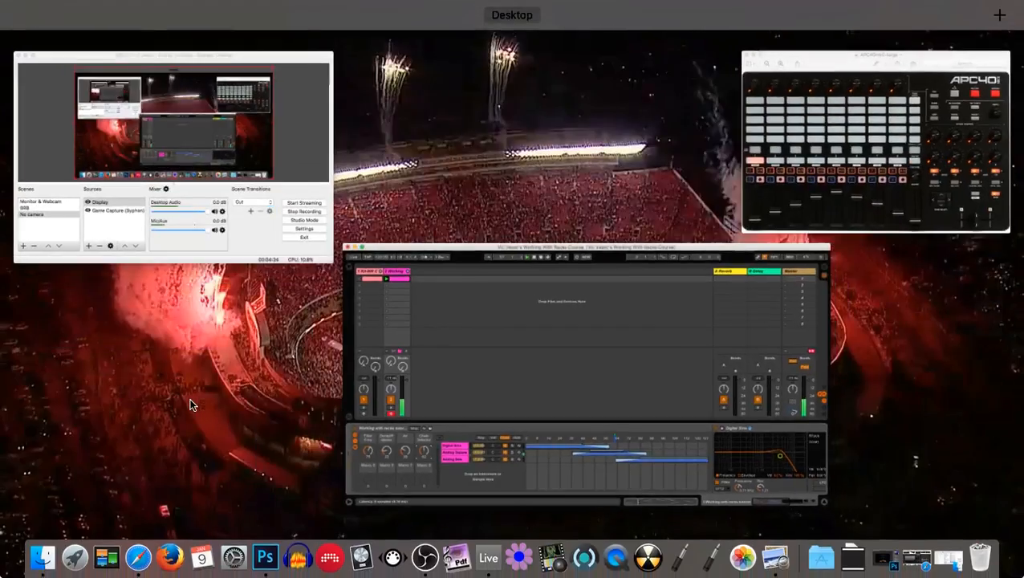
click(500, 427)
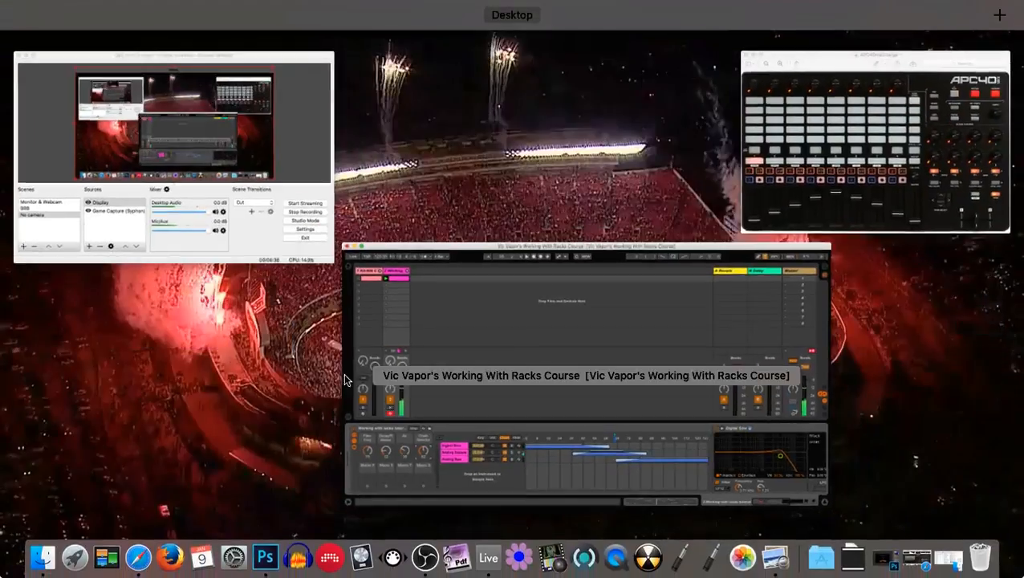
key(ctrl+Up)
click(253, 217)
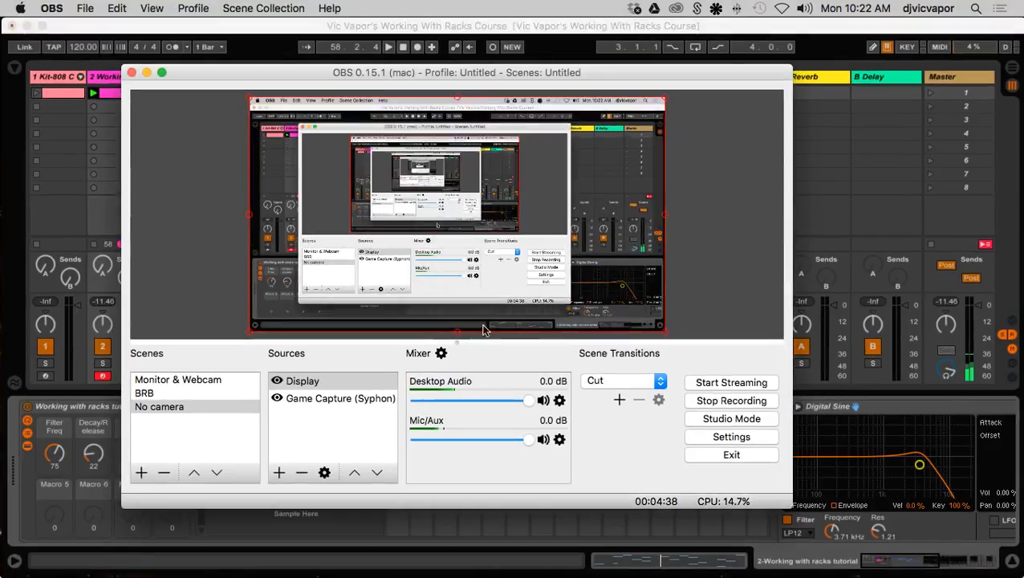